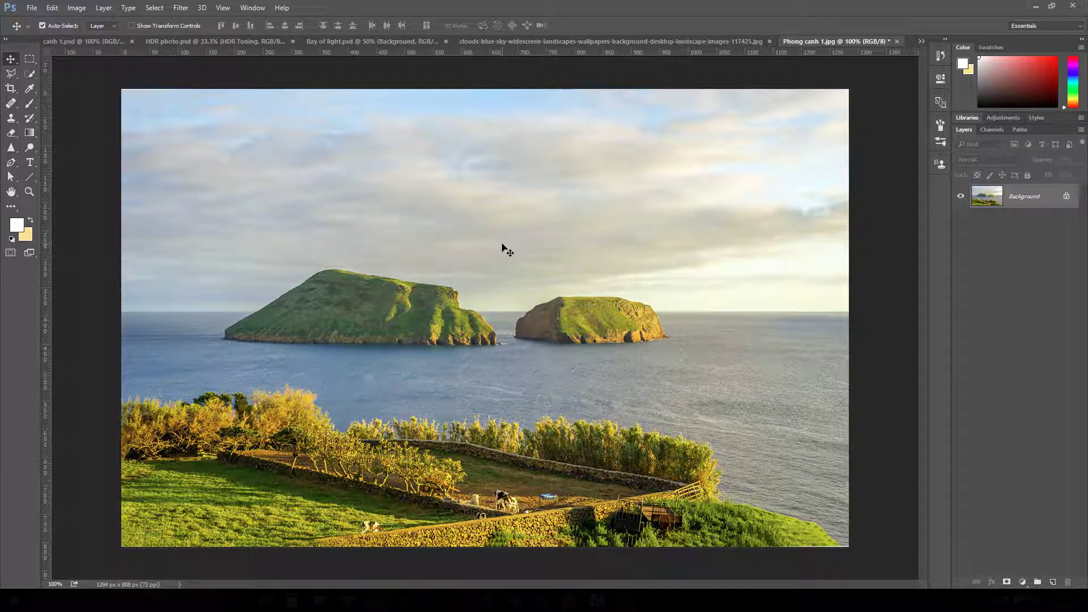
- Try a Levels adjustment on the landscape photo with input levels of 125, 0.92 and 247
{"action": "key", "text": "ctrl"}
{"action": "key", "text": "ctrl+l"}
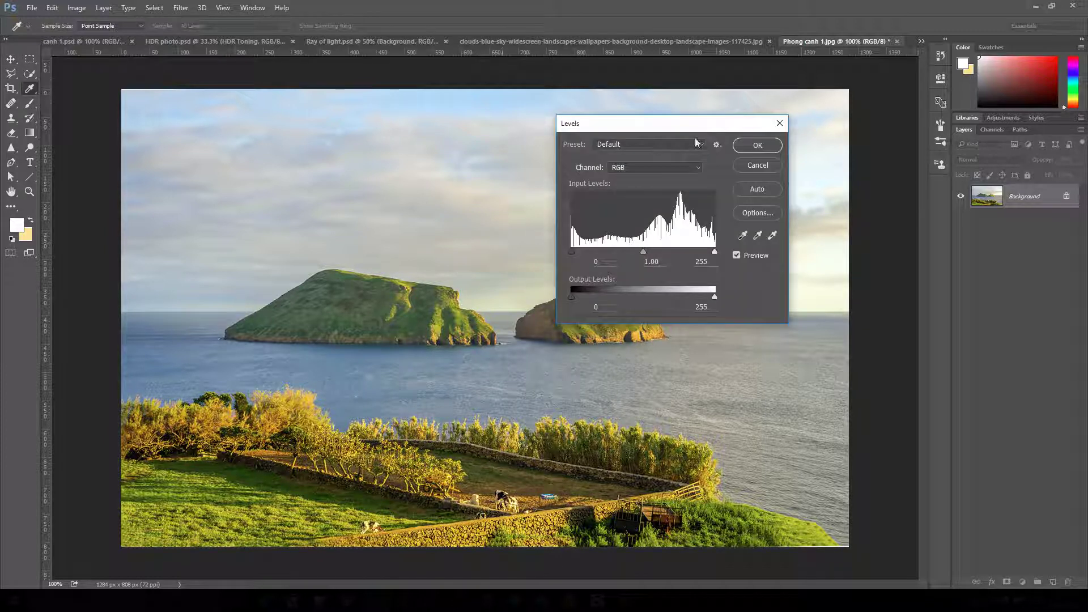
{"action": "left_click_drag", "start_coordinate": [707, 123], "coordinate": [499, 301]}
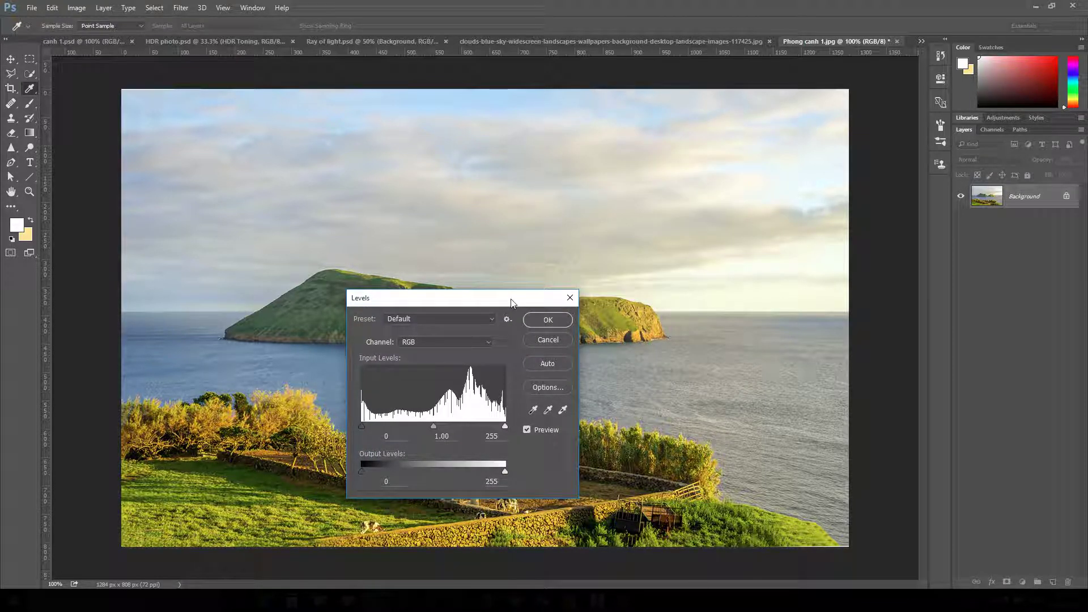
{"action": "left_click_drag", "start_coordinate": [505, 425], "coordinate": [488, 425]}
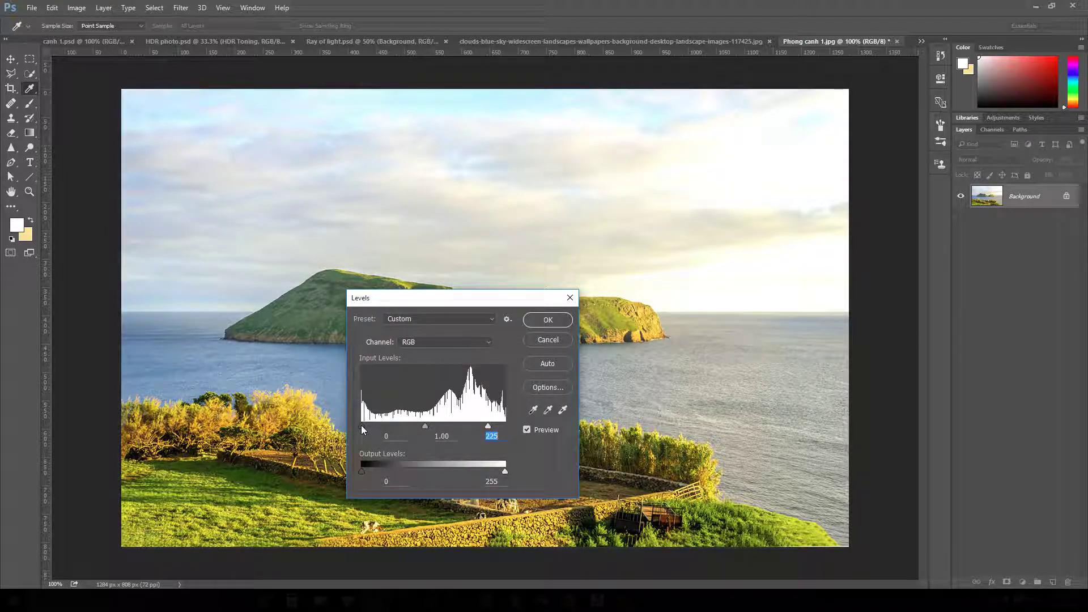
{"action": "left_click_drag", "start_coordinate": [362, 425], "coordinate": [468, 426]}
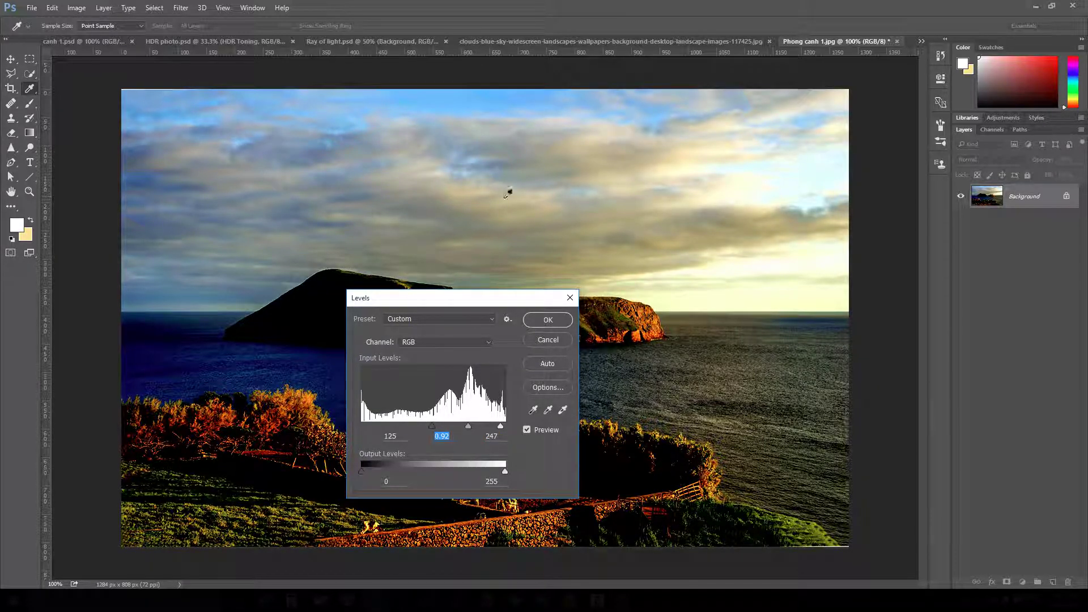
{"action": "left_click_drag", "start_coordinate": [463, 298], "coordinate": [468, 340]}
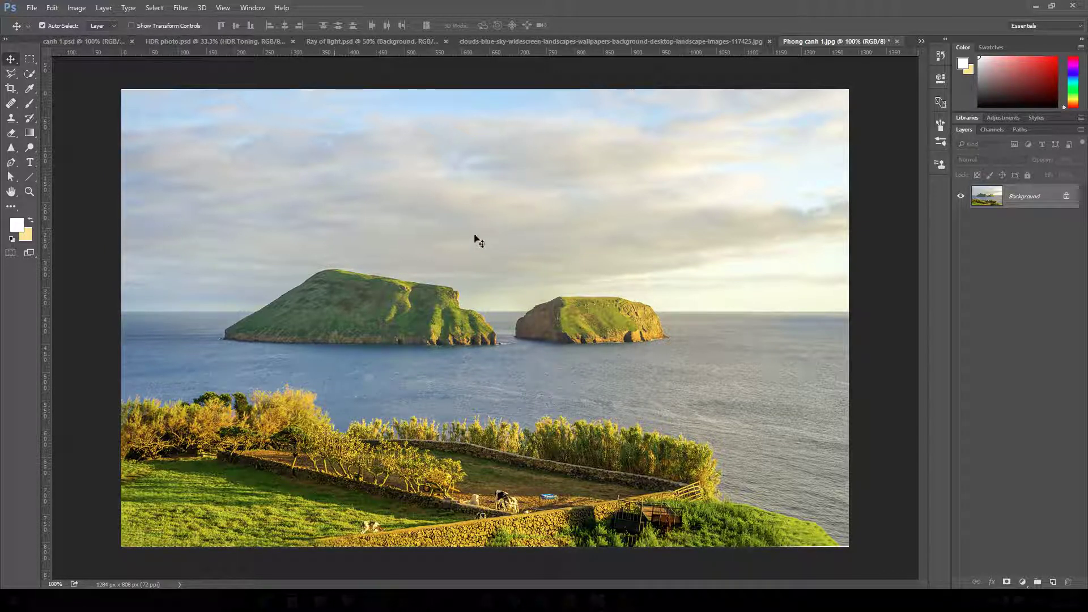
- Try the Camera Raw Filter on the photo with Clarity set to +100
{"action": "left_click", "coordinate": [181, 10]}
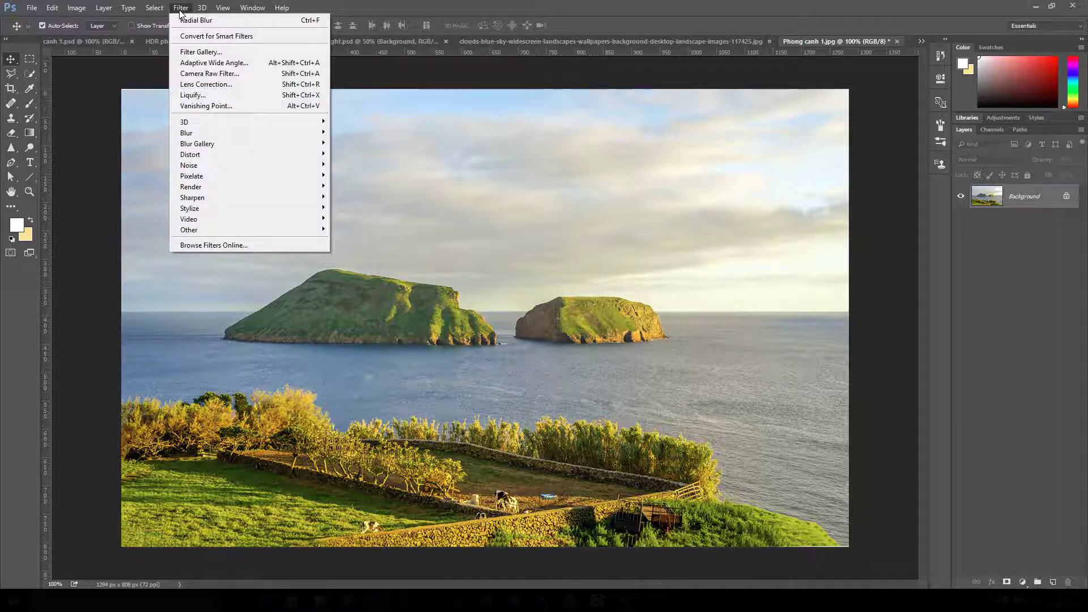
{"action": "left_click", "coordinate": [202, 74]}
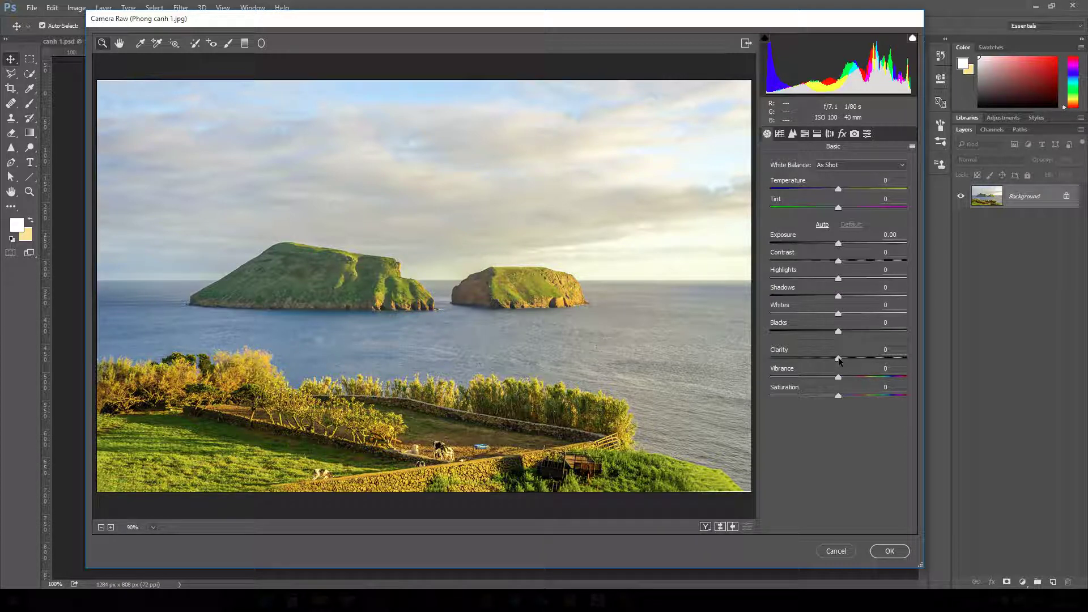
{"action": "left_click_drag", "start_coordinate": [840, 361], "coordinate": [910, 380]}
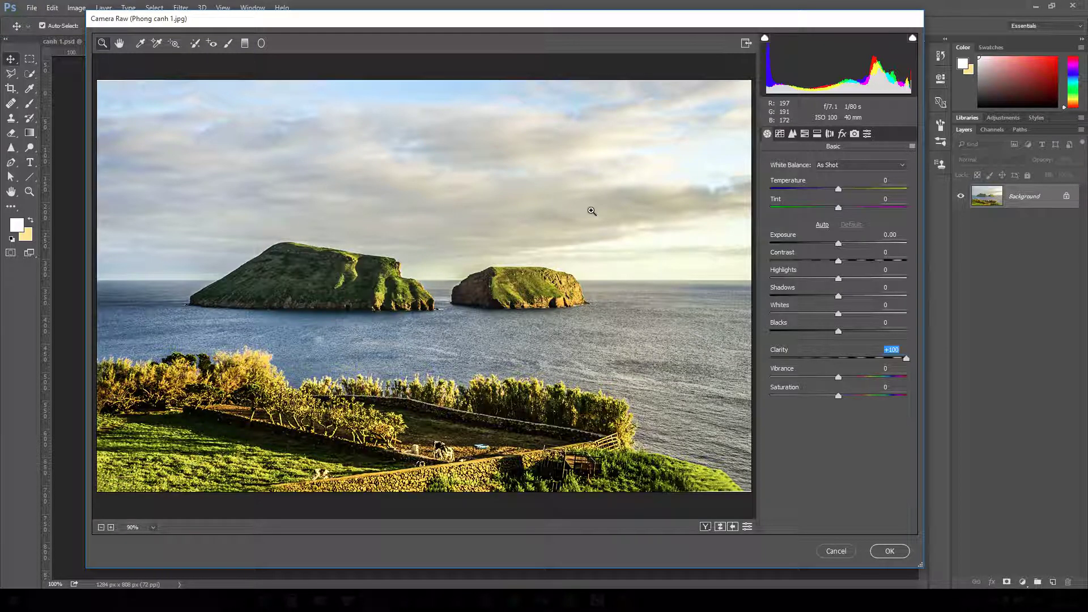
{"action": "key", "text": "Return"}
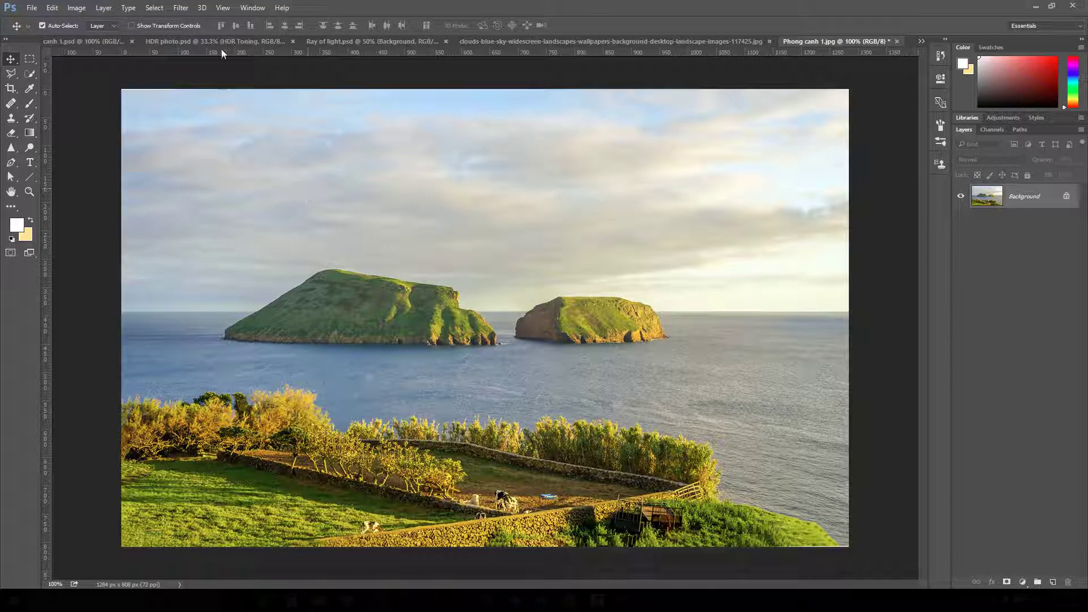
- Apply HDR Toning to the photo using the Local Adaptation method with Detail raised to about +256%
{"action": "left_click", "coordinate": [71, 10]}
{"action": "mouse_move", "coordinate": [75, 38]}
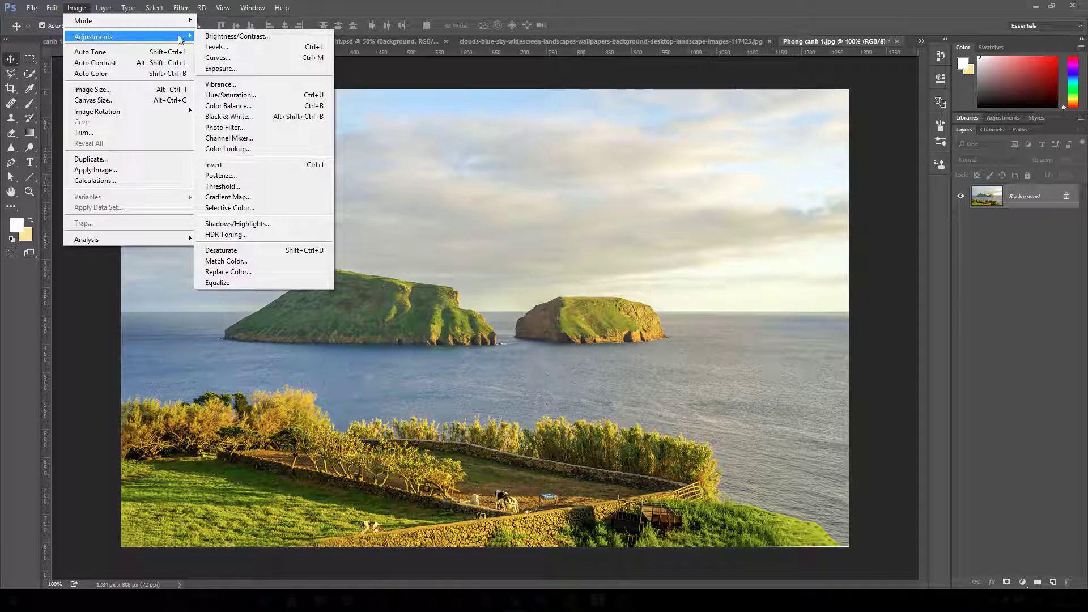
{"action": "left_click", "coordinate": [258, 235]}
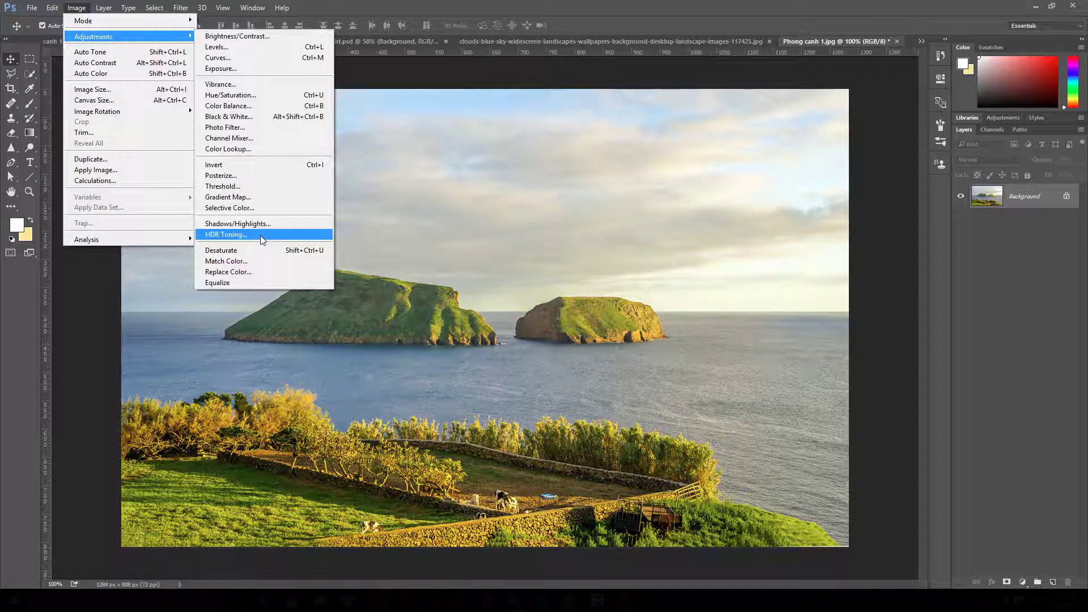
{"action": "left_click", "coordinate": [260, 236]}
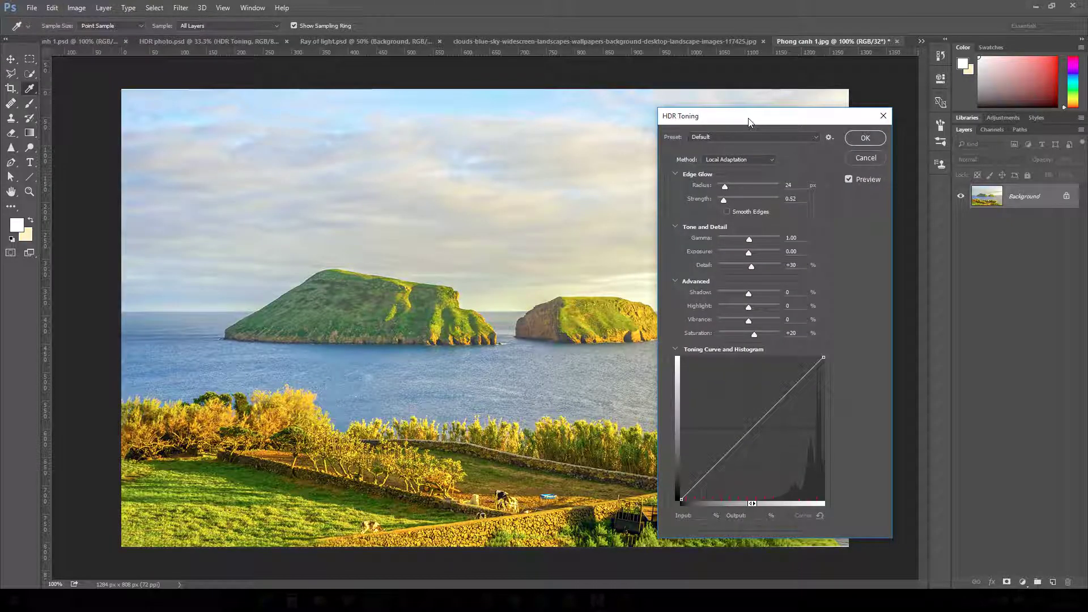
{"action": "left_click_drag", "start_coordinate": [748, 122], "coordinate": [748, 112]}
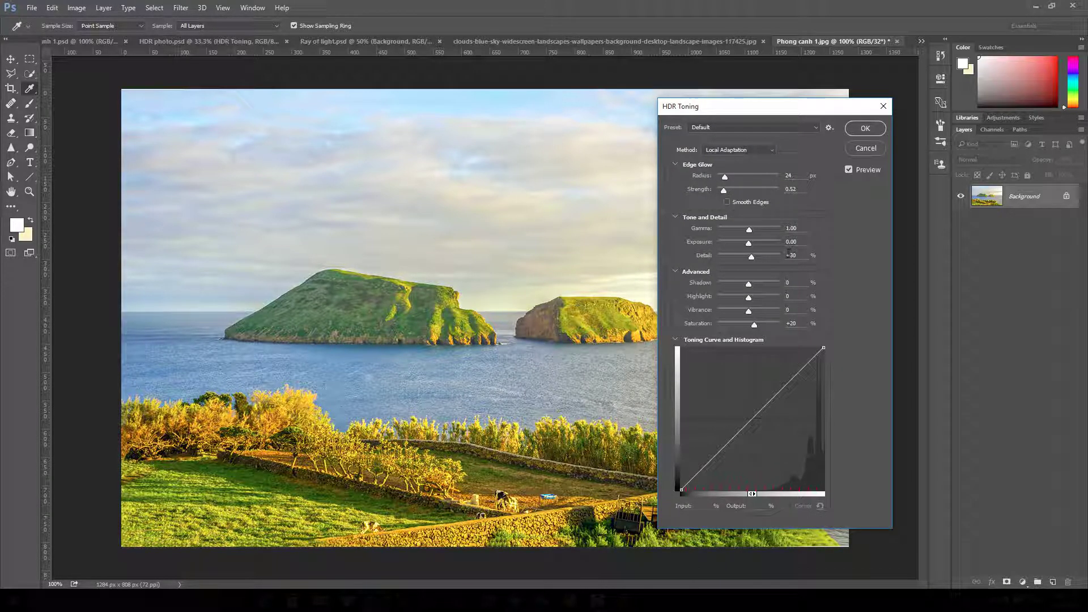
{"action": "left_click_drag", "start_coordinate": [736, 111], "coordinate": [776, 105]}
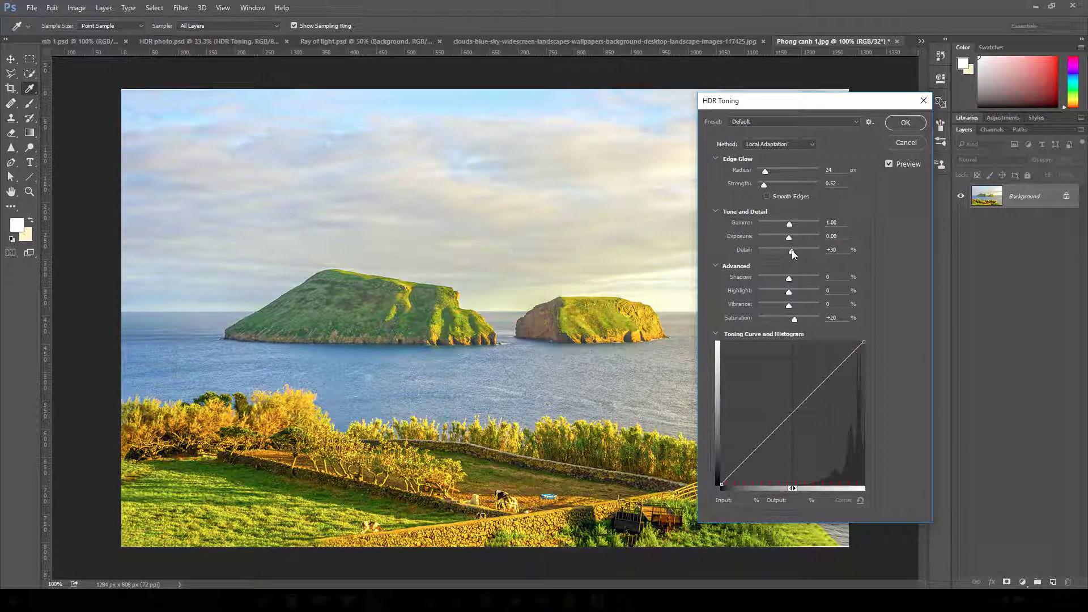
{"action": "left_click_drag", "start_coordinate": [791, 250], "coordinate": [815, 255]}
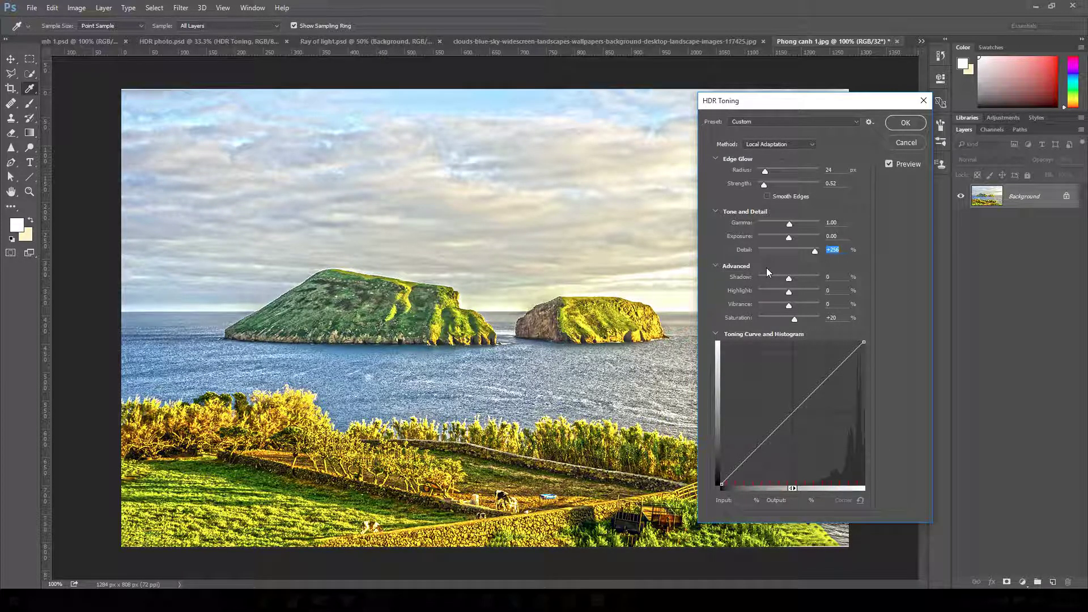
{"action": "left_click", "coordinate": [906, 122]}
{"action": "key", "text": "v"}
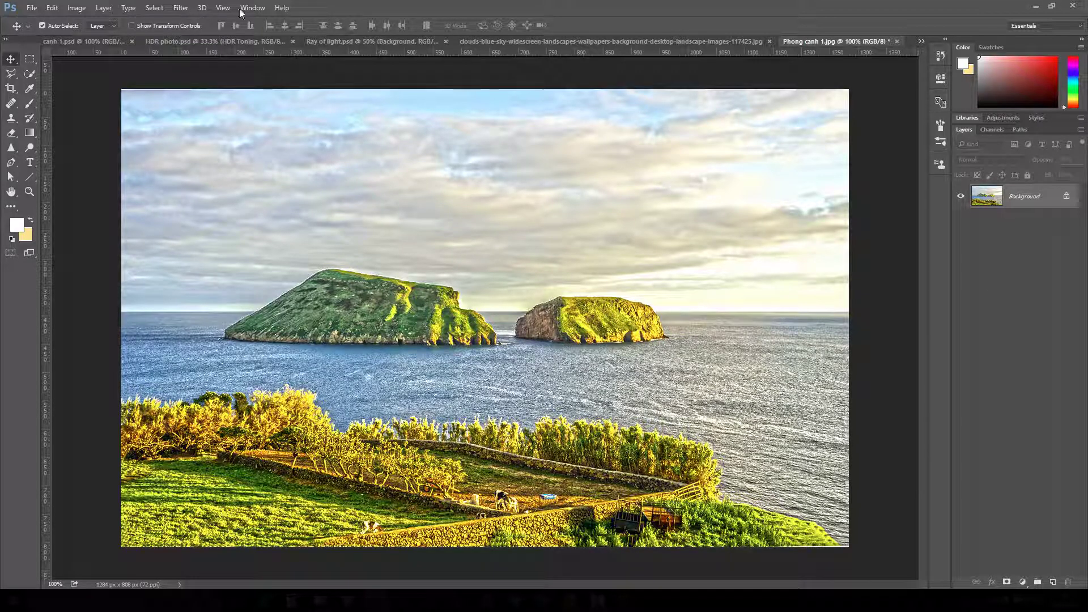
{"action": "left_click", "coordinate": [181, 8]}
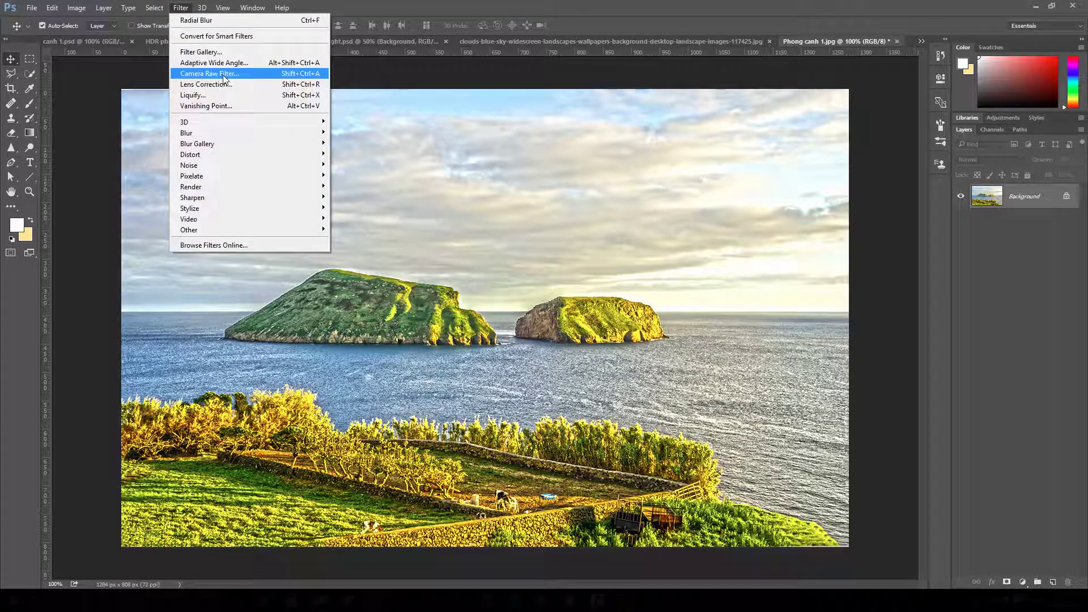
{"action": "key", "text": "Escape"}
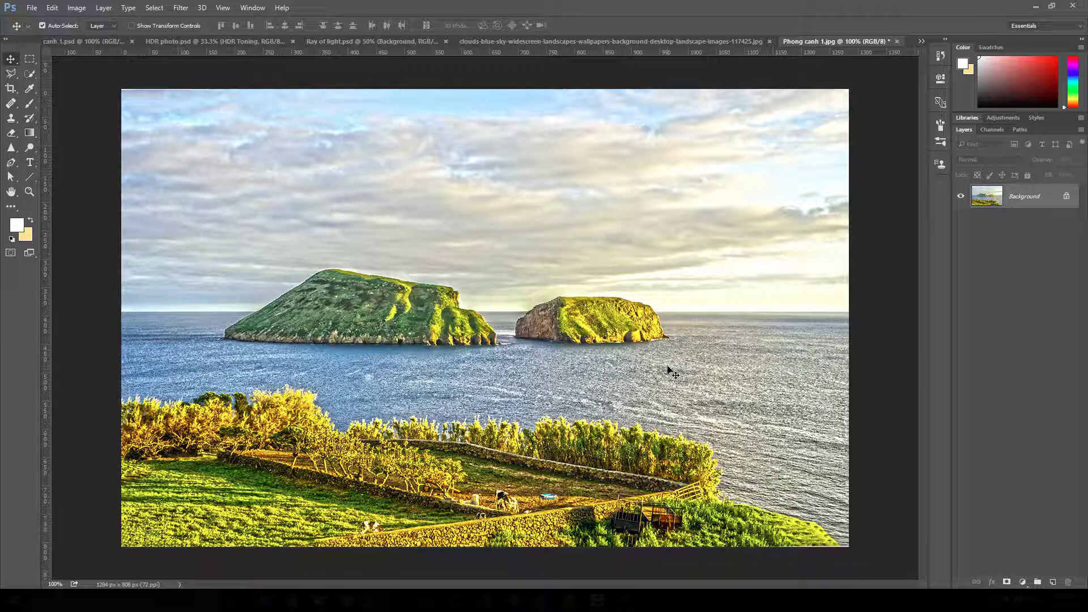
- Select the entire canvas of the HDR-toned photo and copy it
{"action": "key", "text": "ctrl+a"}
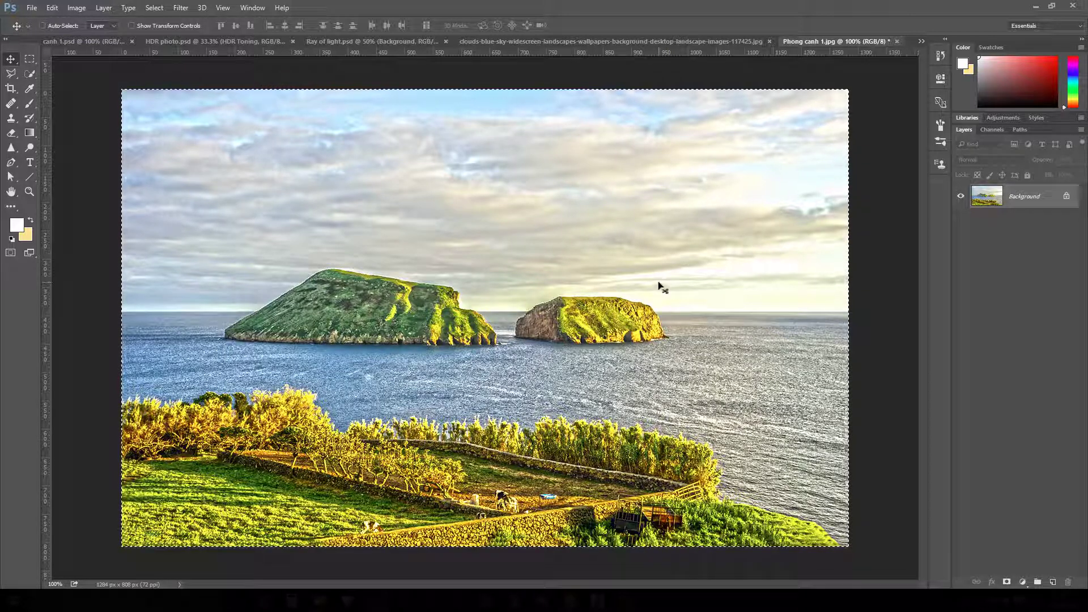
{"action": "key", "text": "ctrl+d"}
{"action": "left_click", "coordinate": [52, 8]}
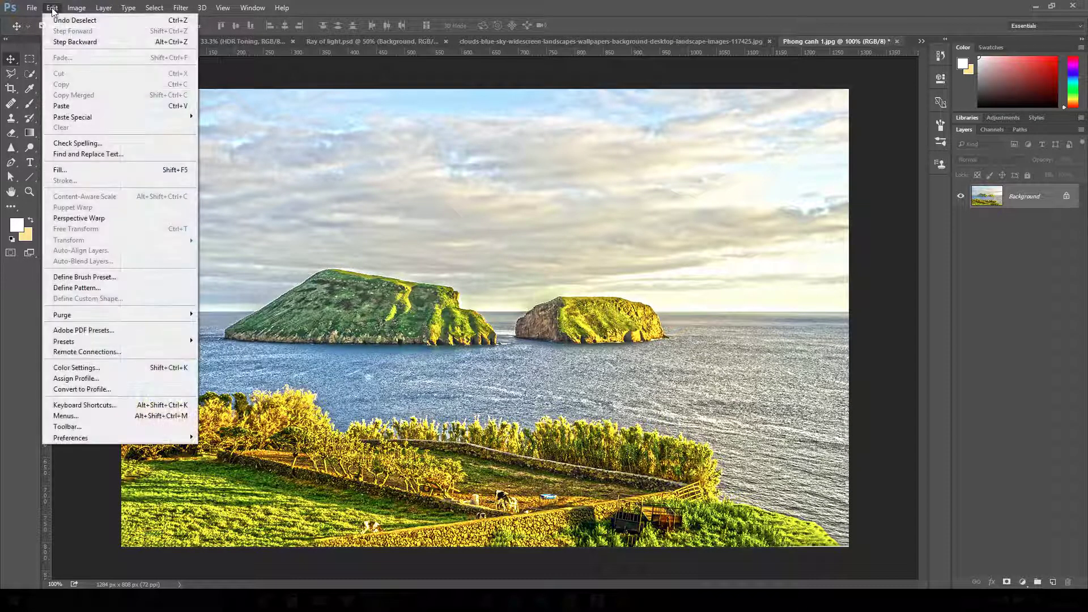
{"action": "left_click", "coordinate": [56, 20]}
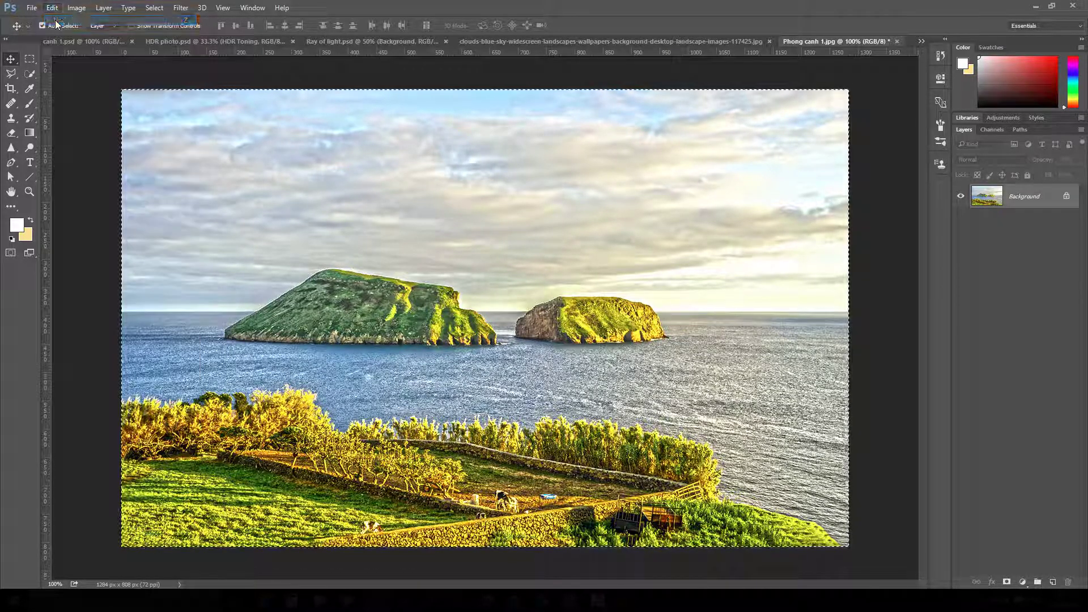
- Revert the photo to its original opened state, Phong canh 1.jpg, in the document history
{"action": "left_click", "coordinate": [941, 55]}
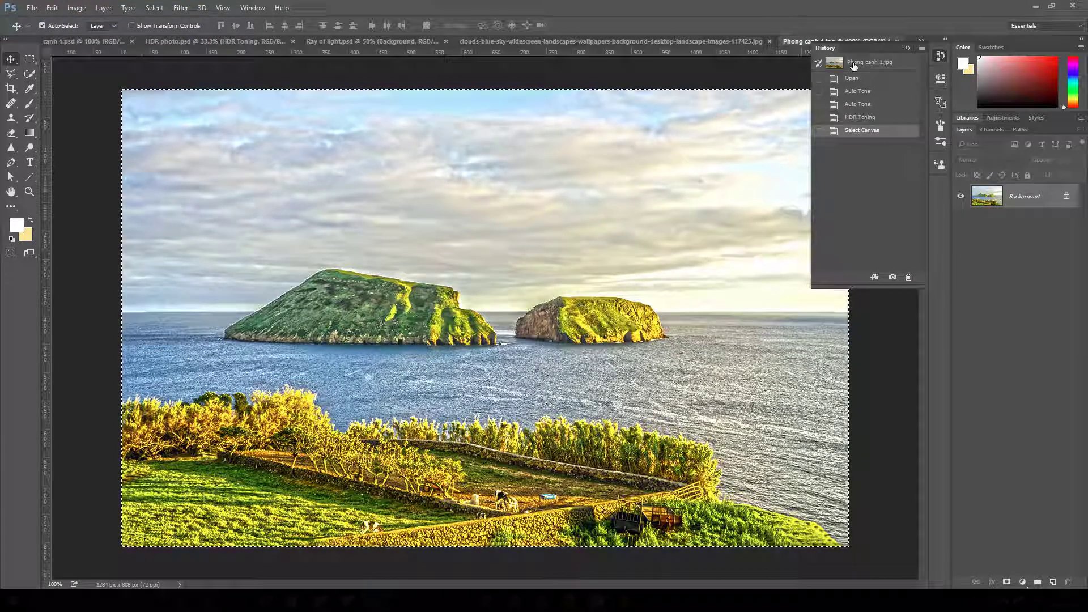
{"action": "left_click", "coordinate": [854, 64]}
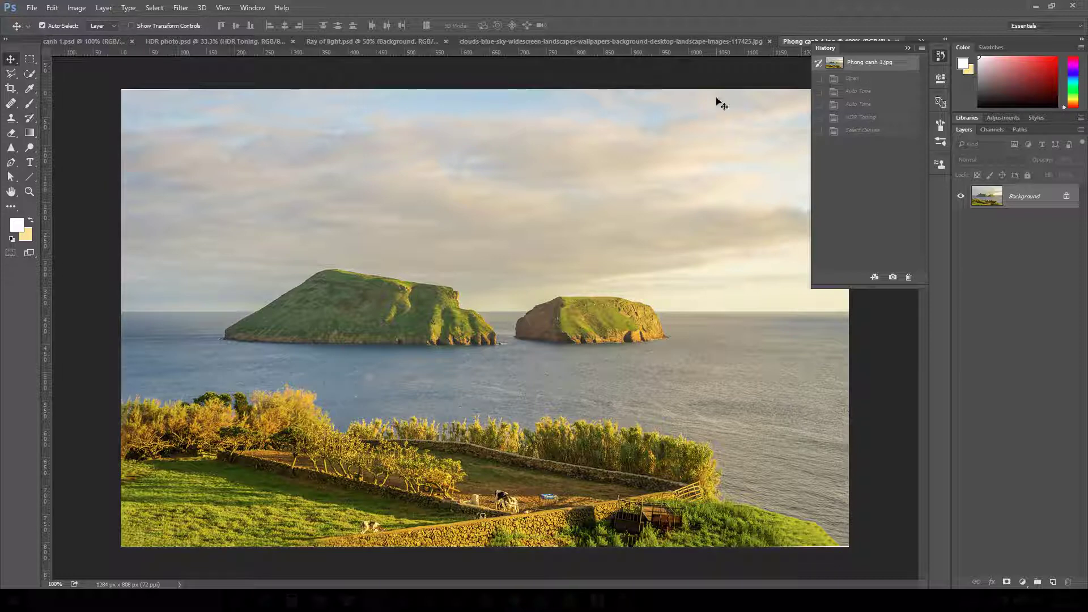
{"action": "left_click", "coordinate": [909, 49]}
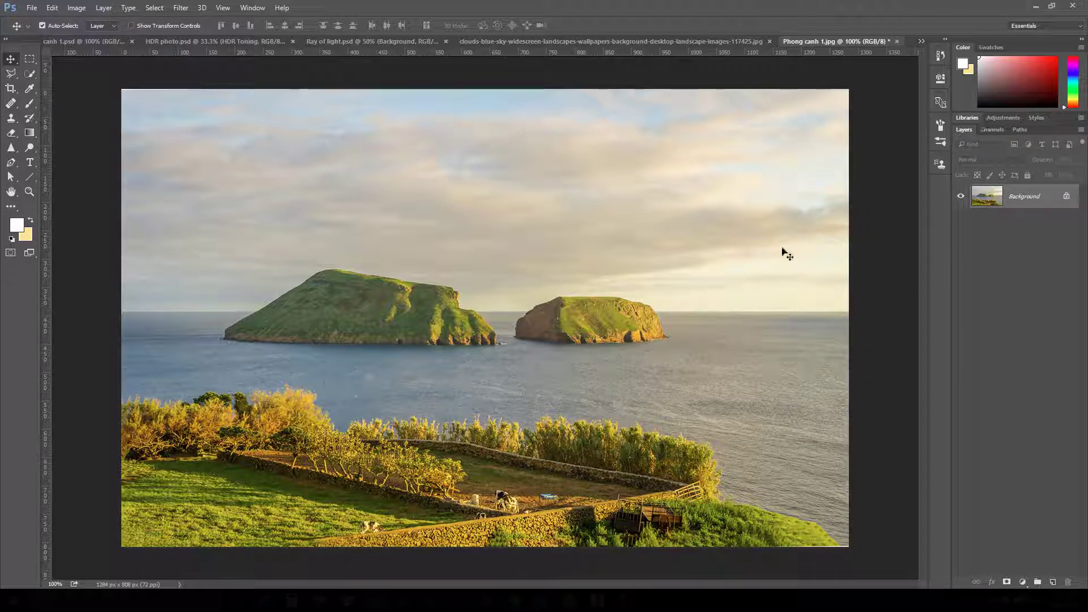
- Paste the copied HDR-toned image as a new layer aligned over the original Background
{"action": "left_click", "coordinate": [52, 7]}
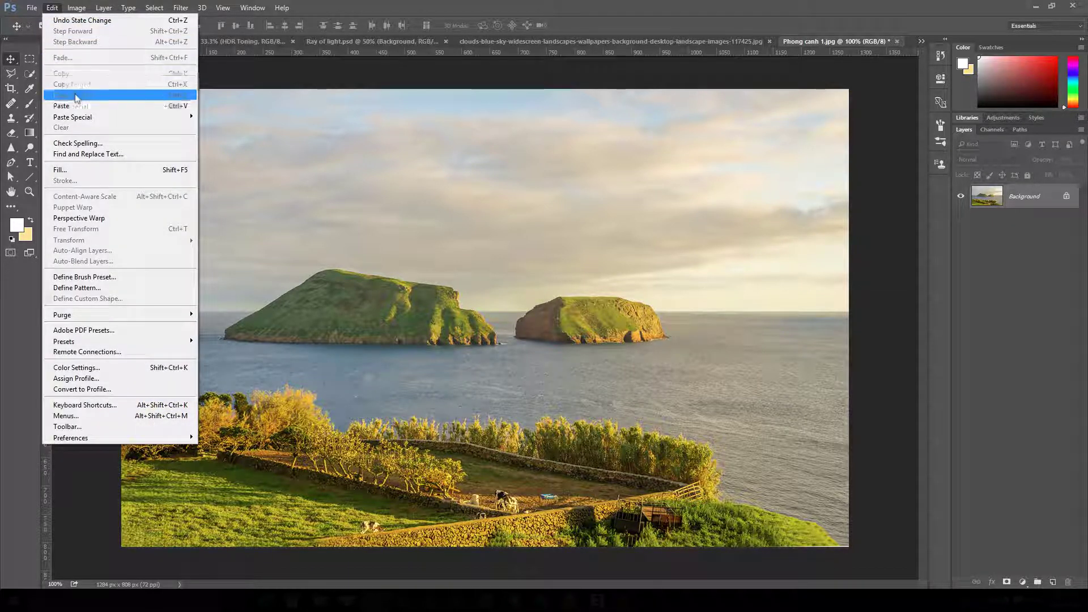
{"action": "left_click", "coordinate": [74, 106]}
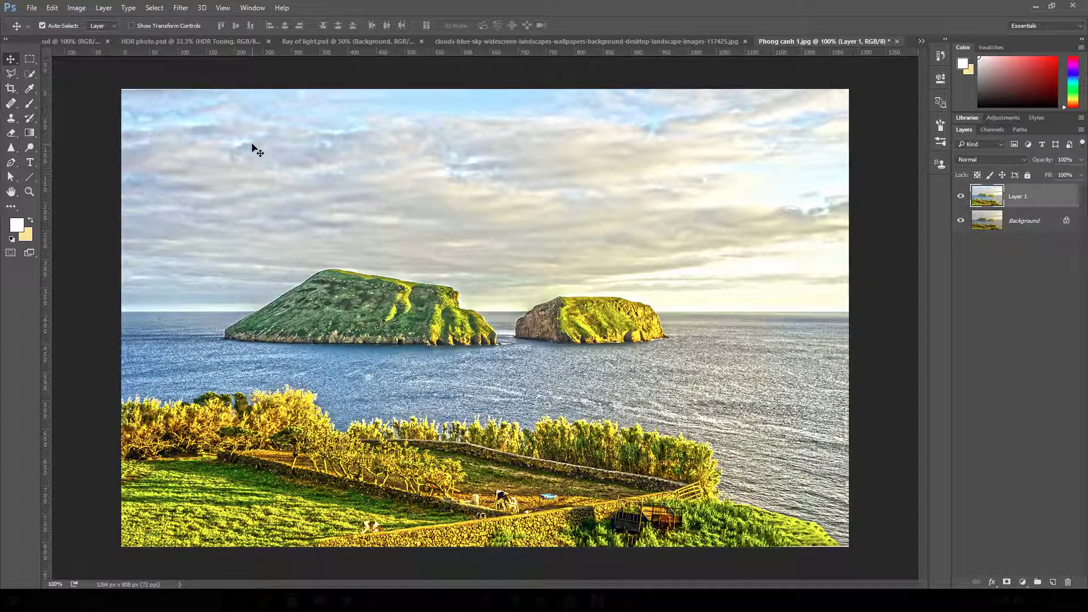
{"action": "left_click_drag", "start_coordinate": [465, 283], "coordinate": [763, 430]}
{"action": "key", "text": "ctrl+z"}
- Add a black layer mask to Layer 1 and draw a short vertical linear gradient above the horizon to reveal the toned sky
{"action": "left_click", "coordinate": [1007, 582], "text": "alt"}
{"action": "key", "text": "g"}
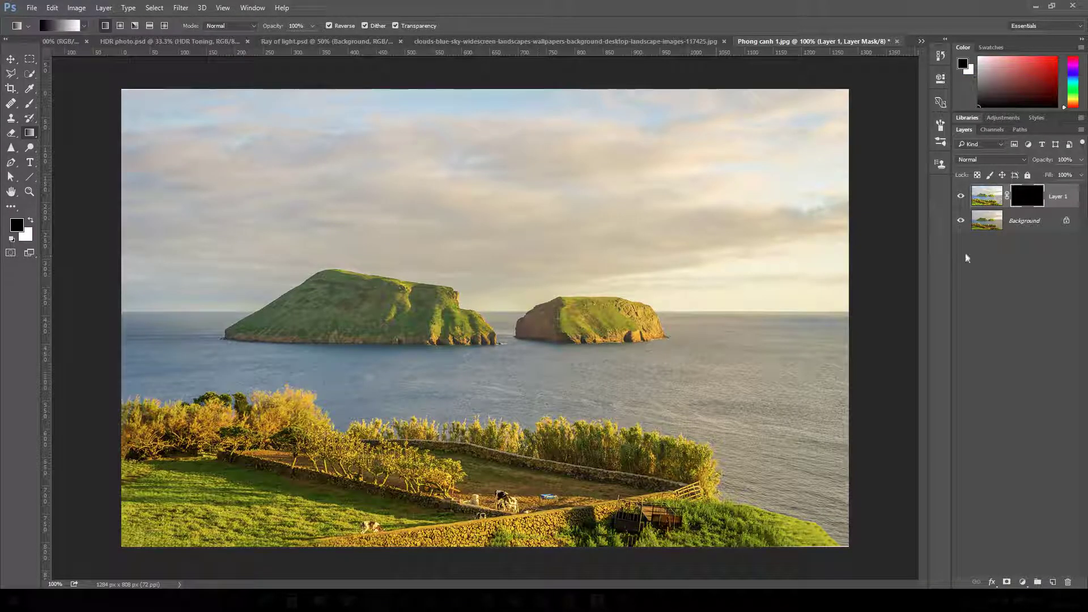
{"action": "mouse_move", "coordinate": [496, 295]}
{"action": "left_mouse_down"}
{"action": "mouse_move", "coordinate": [496, 124]}
{"action": "mouse_move", "coordinate": [506, 302]}
{"action": "left_mouse_up"}
{"action": "left_click_drag", "start_coordinate": [490, 261], "coordinate": [491, 286]}
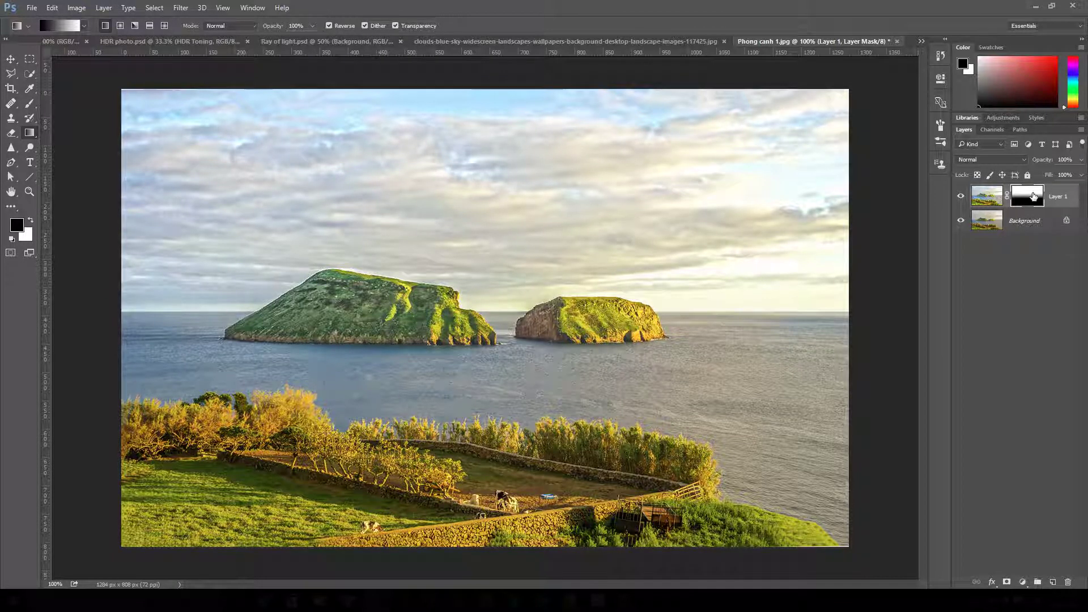
- Paint black on Layer 1's mask over both islands with a soft brush to remove the toning effect there
{"action": "key", "text": "b"}
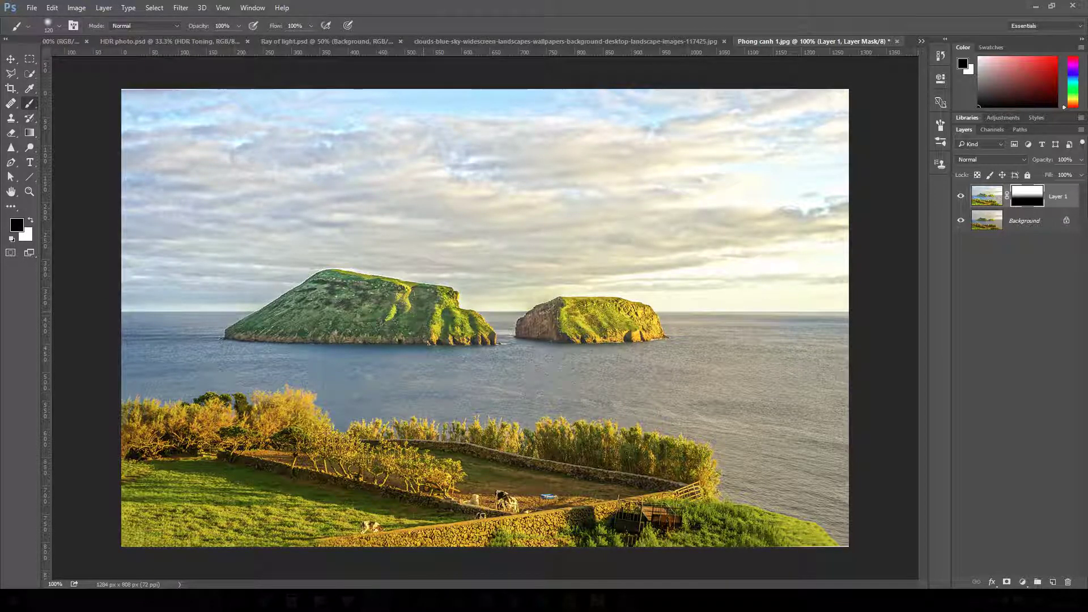
{"action": "mouse_move", "coordinate": [431, 300]}
{"action": "left_mouse_down"}
{"action": "mouse_move", "coordinate": [300, 304]}
{"action": "mouse_move", "coordinate": [272, 328]}
{"action": "left_mouse_up"}
{"action": "mouse_move", "coordinate": [570, 334]}
{"action": "left_mouse_down"}
{"action": "mouse_move", "coordinate": [601, 317]}
{"action": "mouse_move", "coordinate": [624, 323]}
{"action": "mouse_move", "coordinate": [598, 327]}
{"action": "left_mouse_up"}
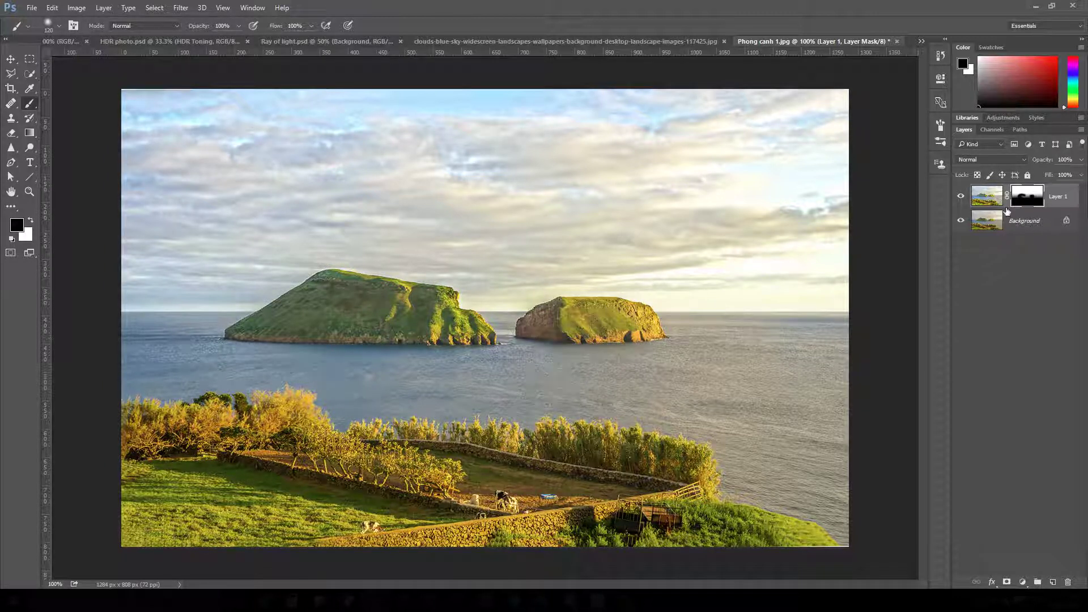
- Compare the photo with and without the toned sky by toggling Layer 1's visibility
{"action": "left_click", "coordinate": [960, 197]}
{"action": "left_click", "coordinate": [961, 196]}
{"action": "left_click", "coordinate": [961, 197]}
{"action": "left_click", "coordinate": [961, 197]}
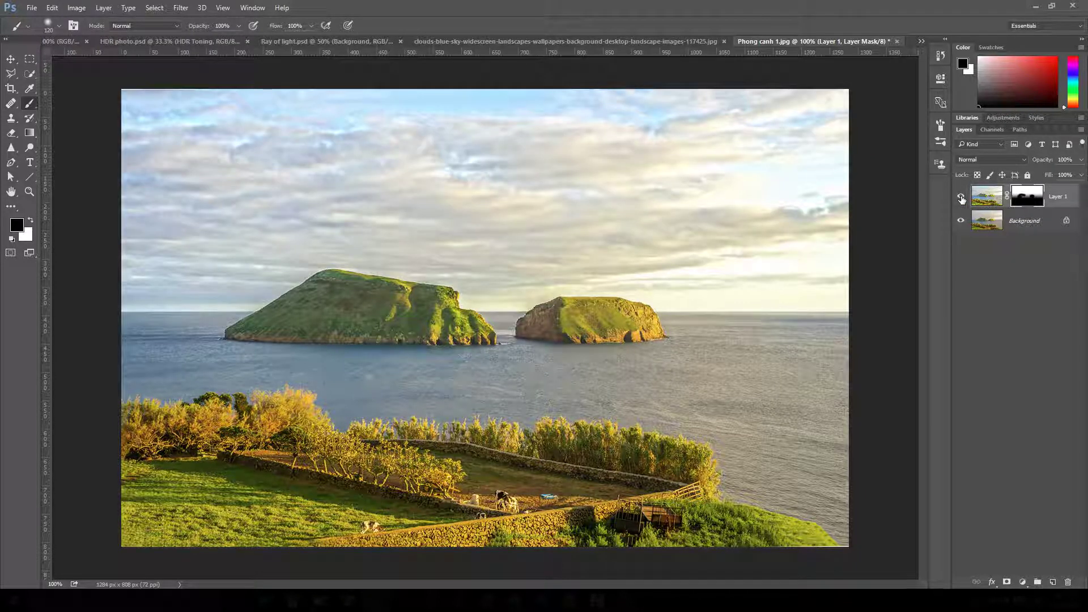